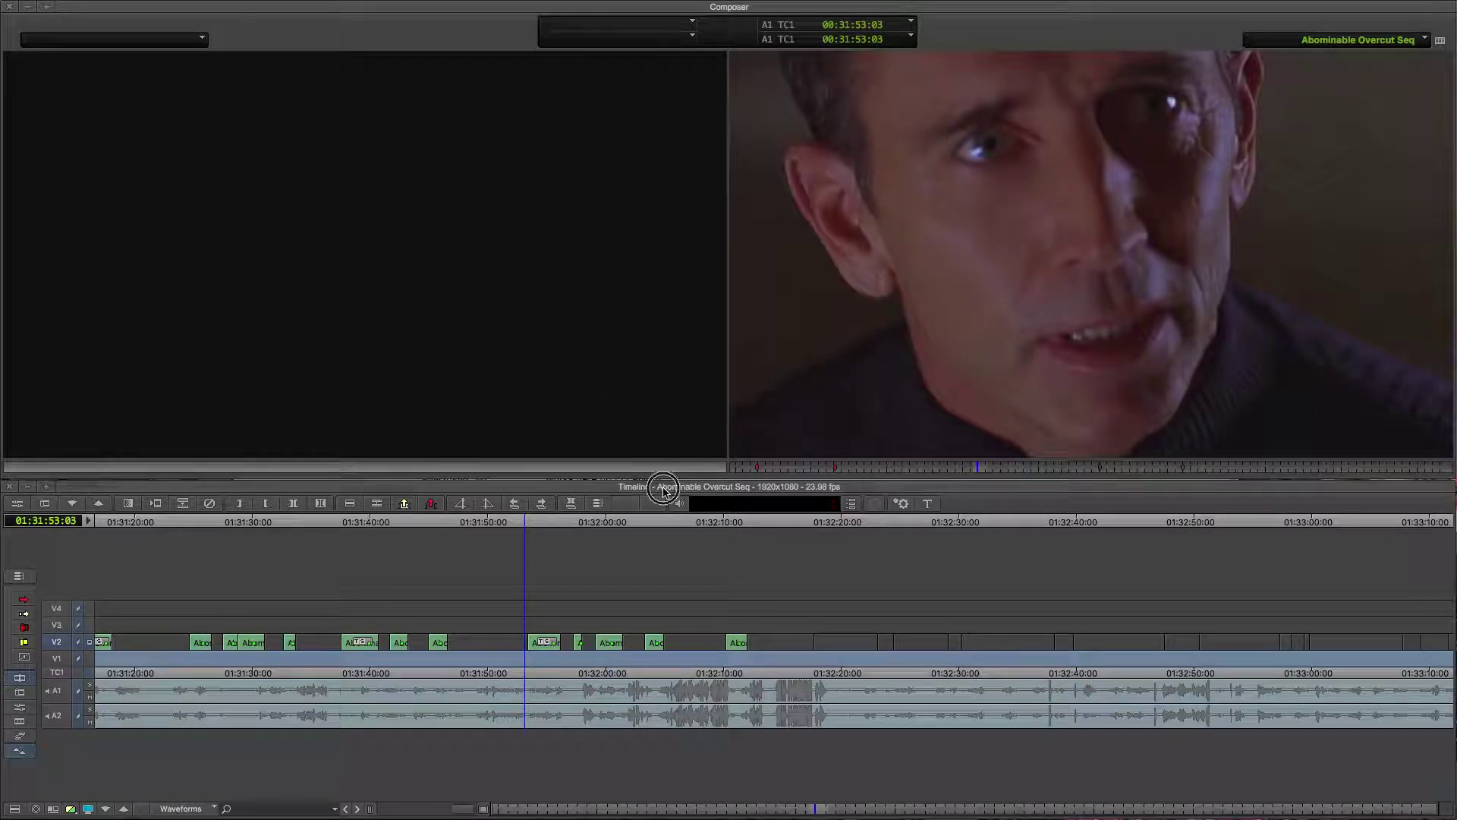
Step: Activate the Timeline window showing the Abominable Overcut Seq
left_click(662, 489)
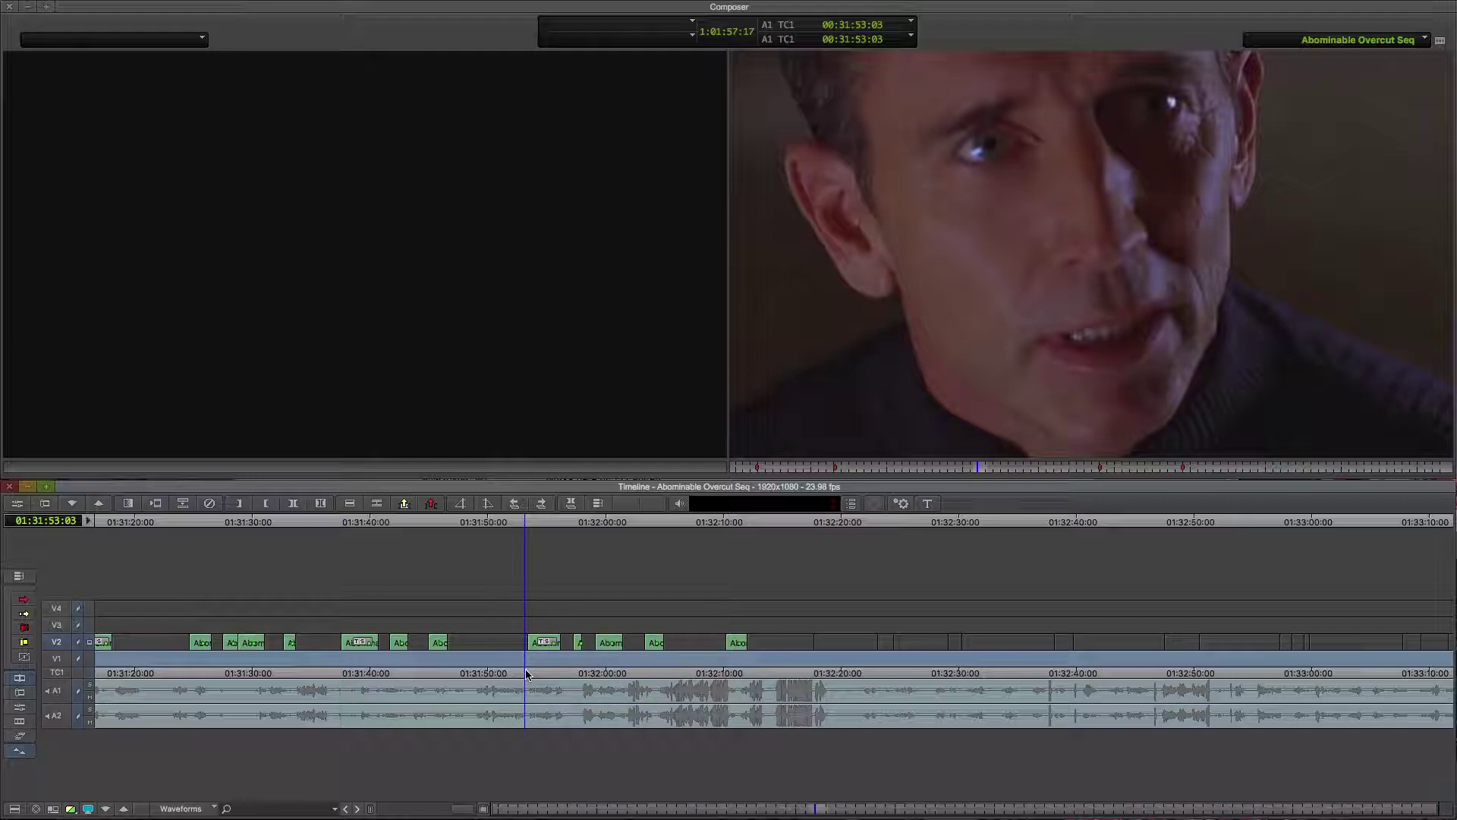
Step: Scrub the position indicator to 01:31:53:16, on the mustached man's overcut shot
mouse_move(526, 673)
left_mouse_down()
mouse_move(446, 671)
mouse_move(530, 672)
left_mouse_up()
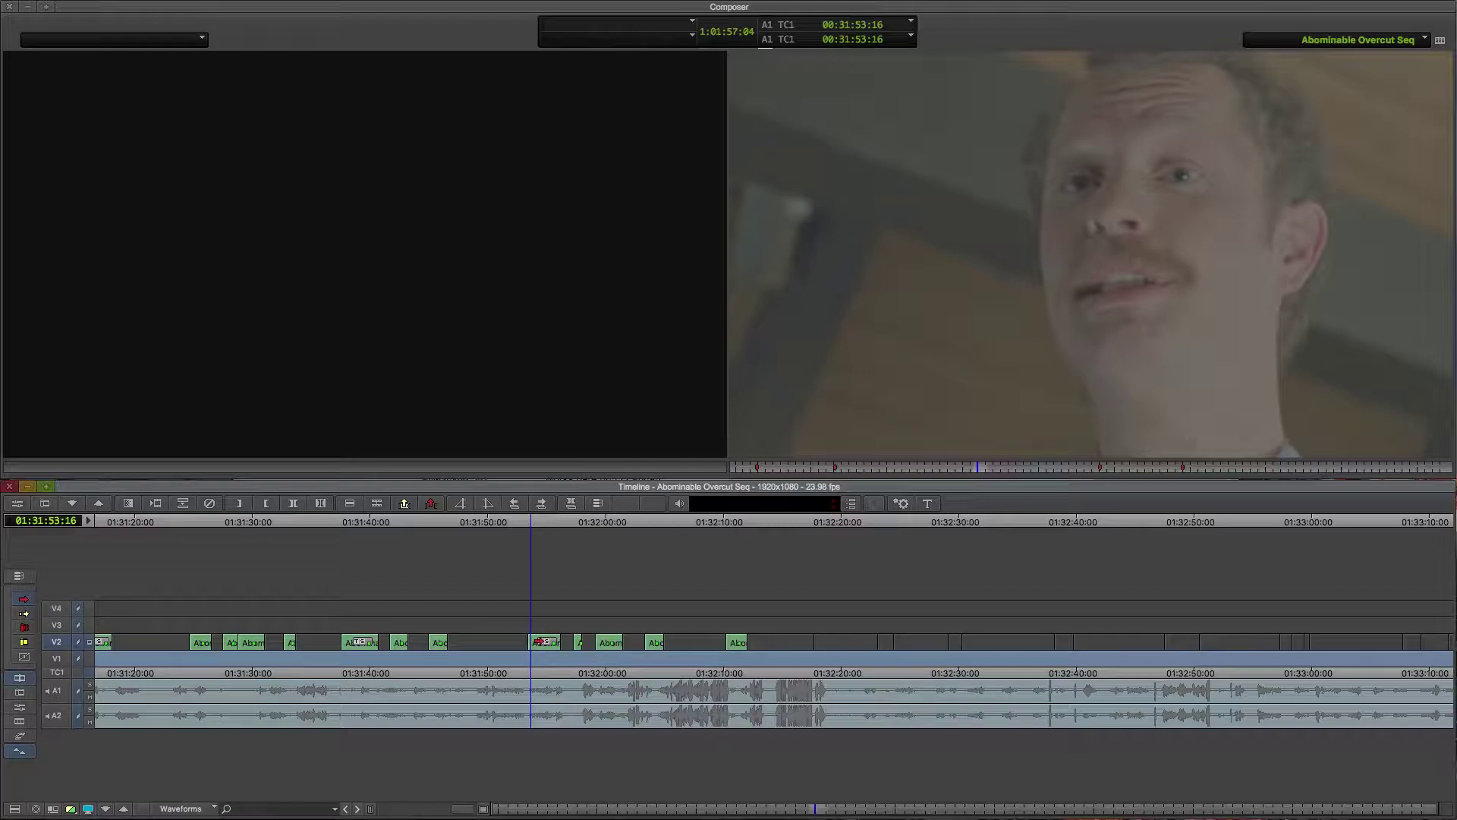
Step: Slide the mustached man's V2 clip left, park at 01:31:53:11, and zoom in twice
left_click(543, 641)
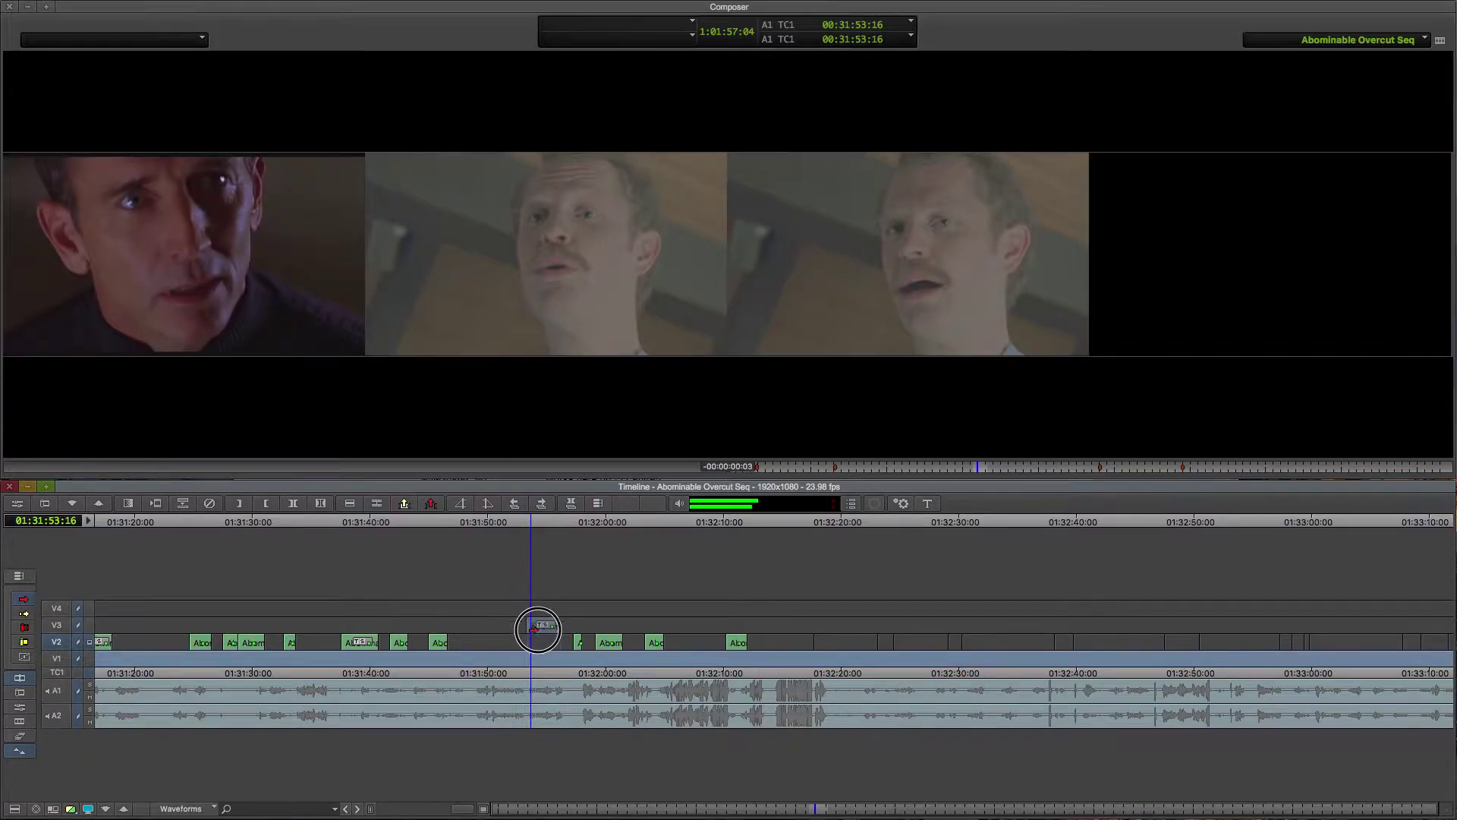
mouse_move(543, 623)
left_mouse_down()
mouse_move(526, 613)
mouse_move(546, 641)
mouse_move(525, 673)
left_mouse_up()
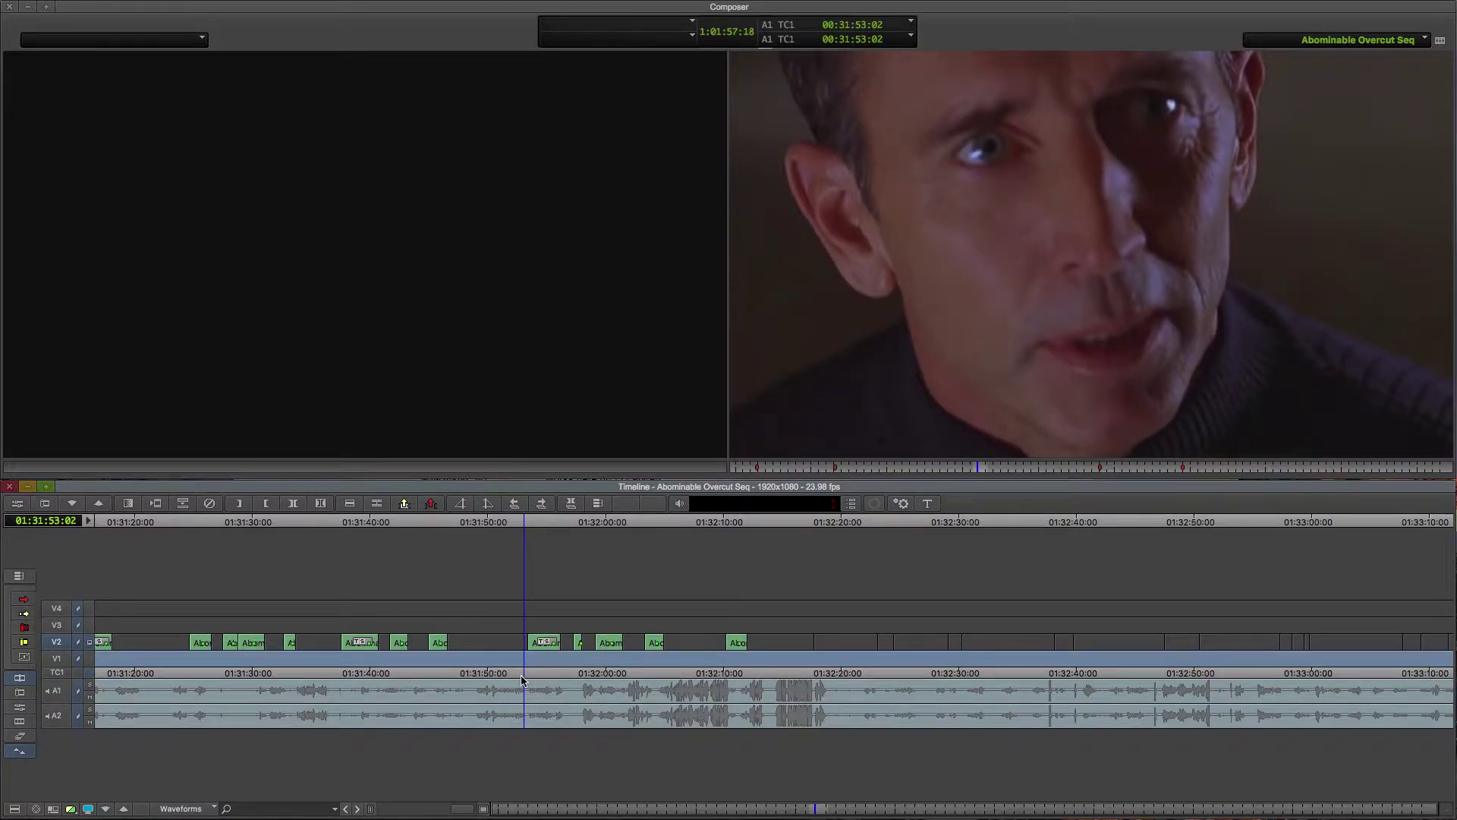
left_click_drag(523, 679, 531, 673)
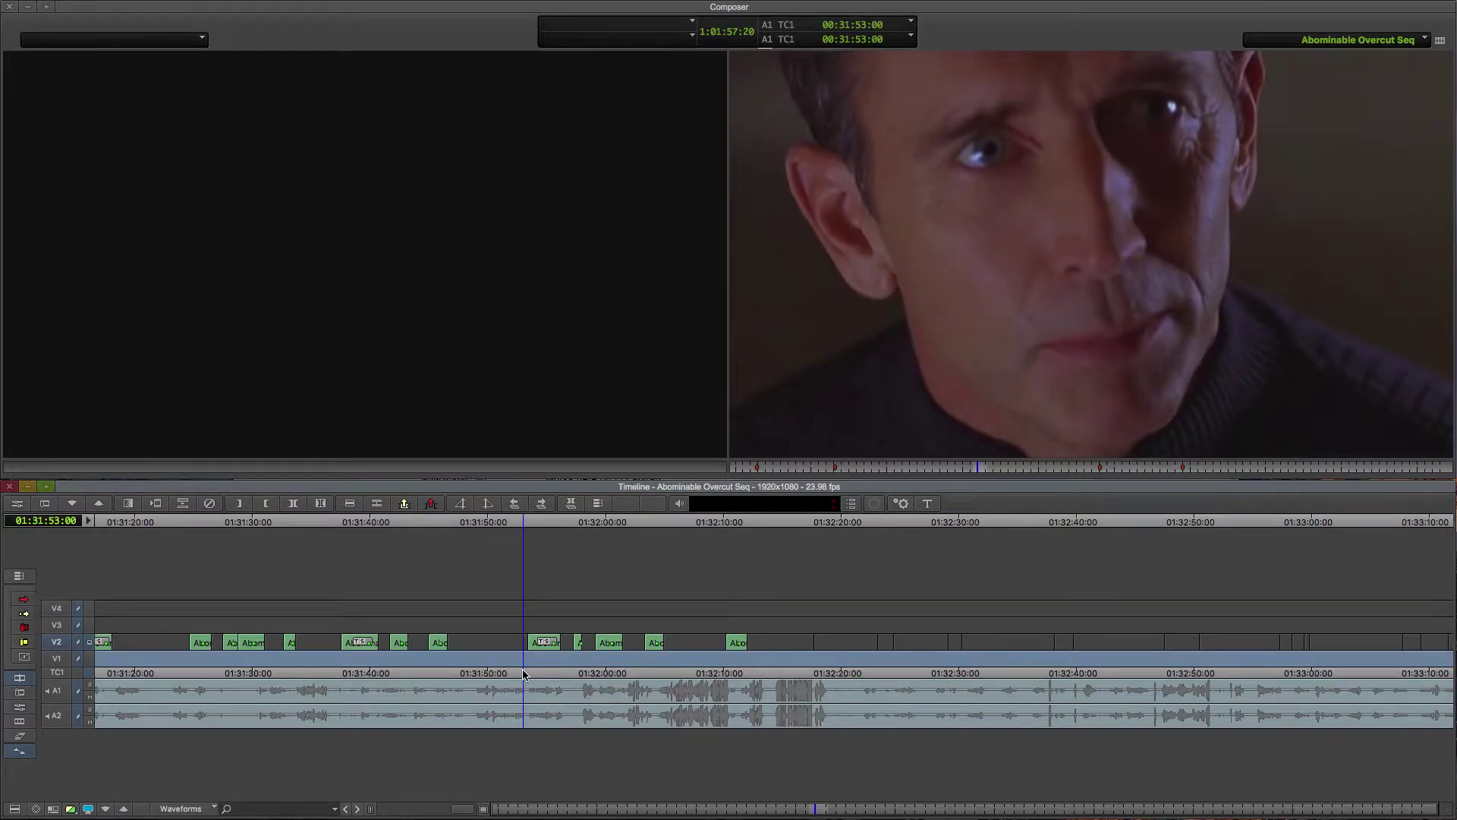
left_click_drag(531, 673, 534, 674)
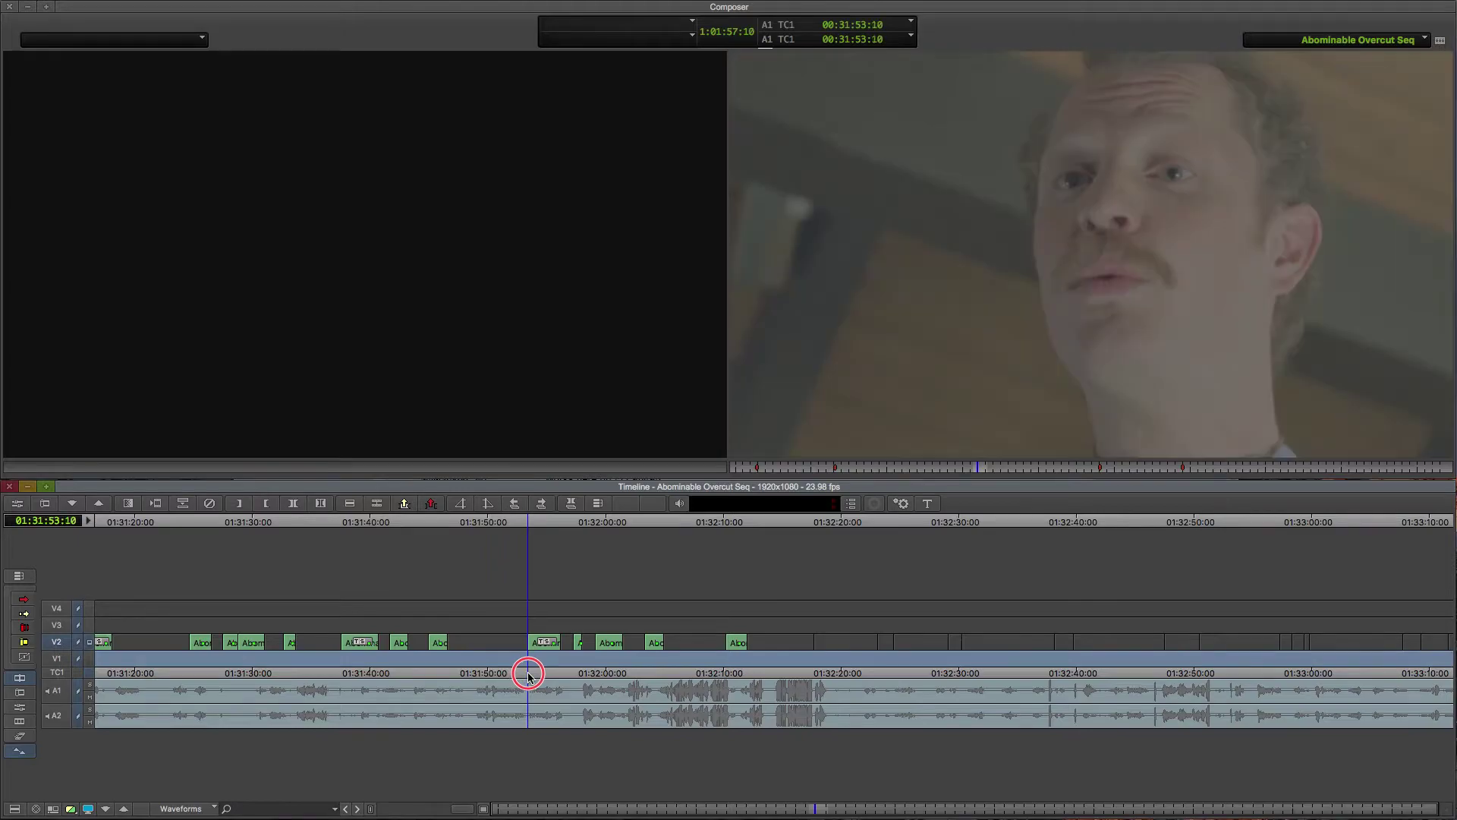
left_click_drag(533, 674, 530, 677)
key("ctrl+bracketright")
key("ctrl+bracketright")
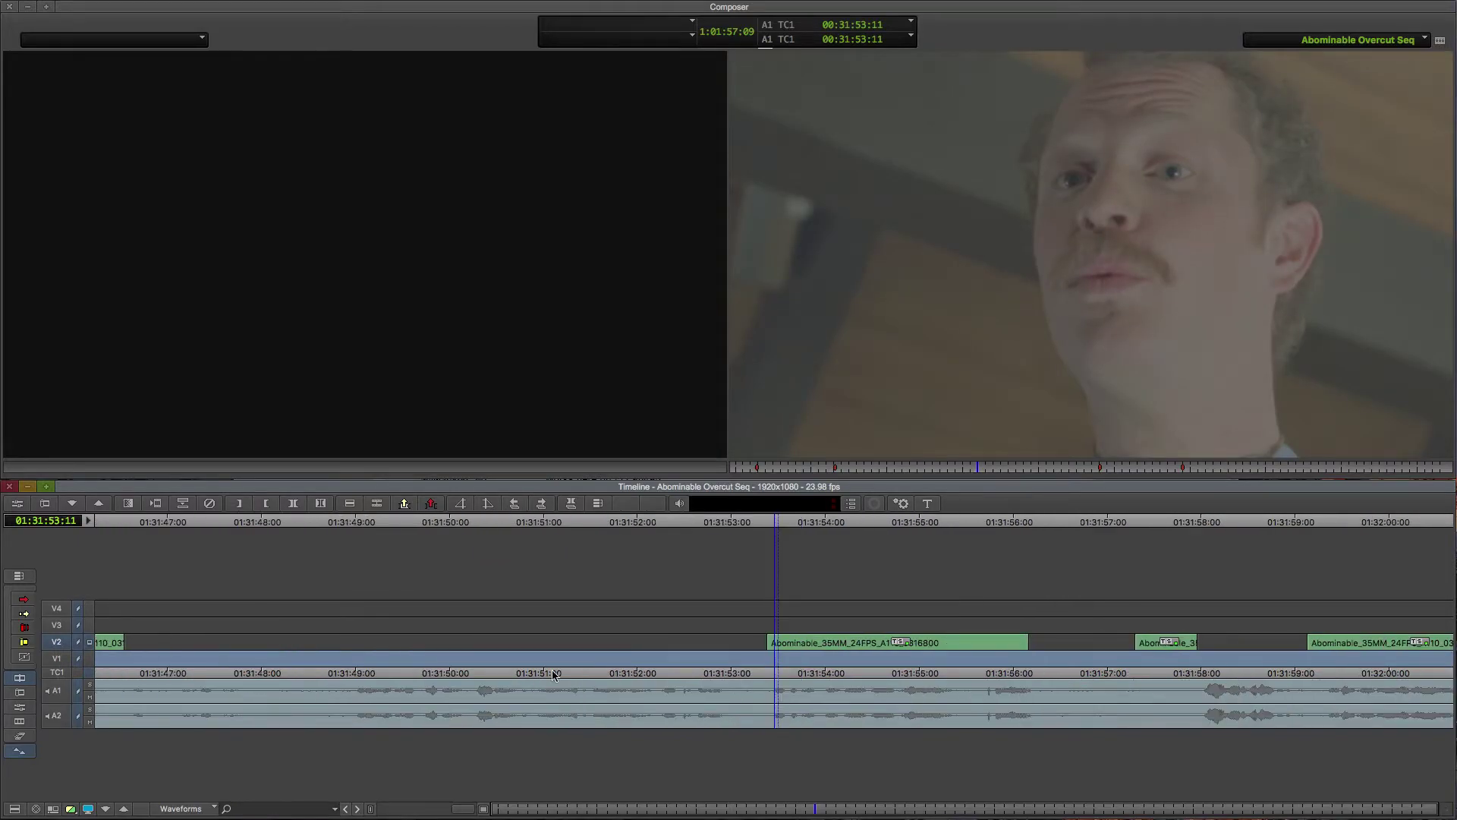
key("ctrl+bracketright")
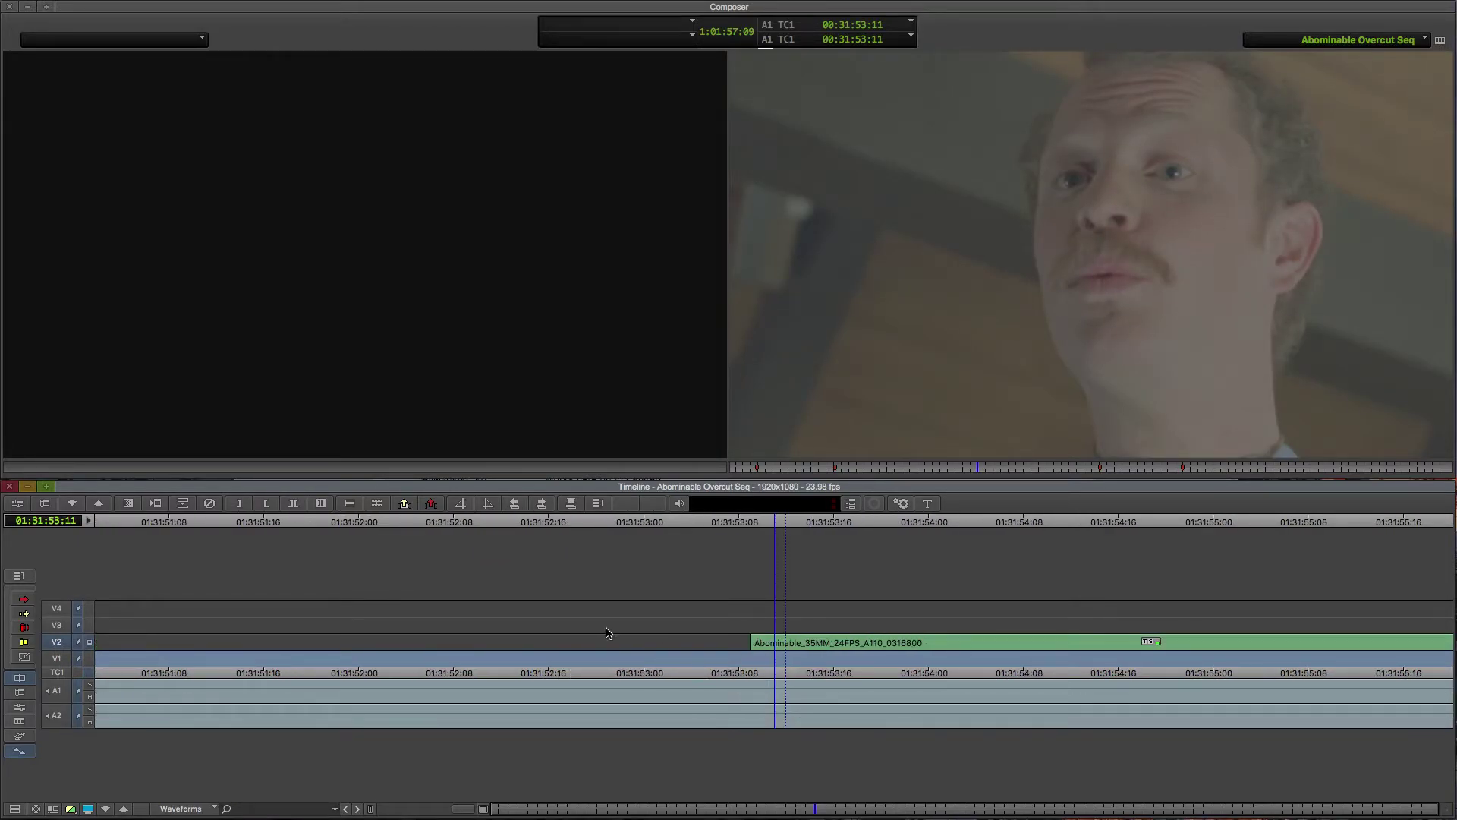